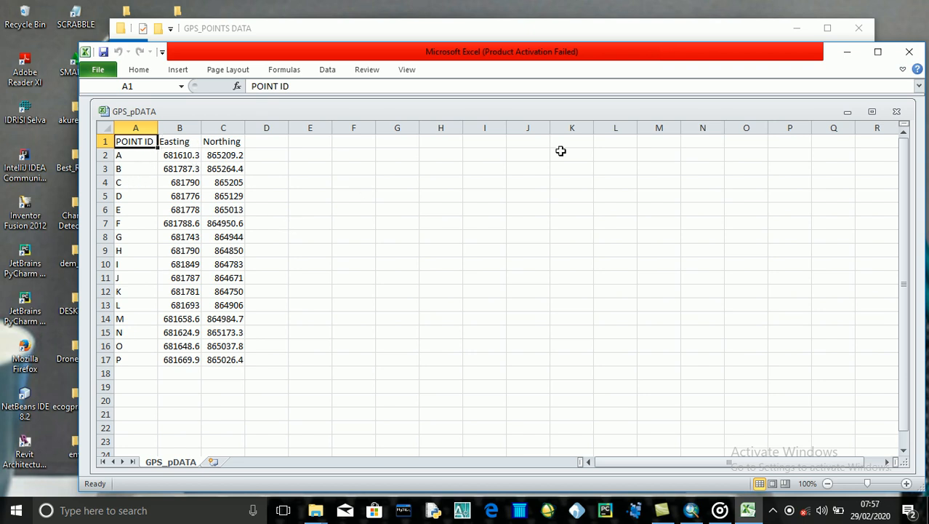
# Step: Close the GPS_pDATA spreadsheet and the GPS_POINTS DATA folder window, and switch to ArcMap
pyautogui.click(909, 53)
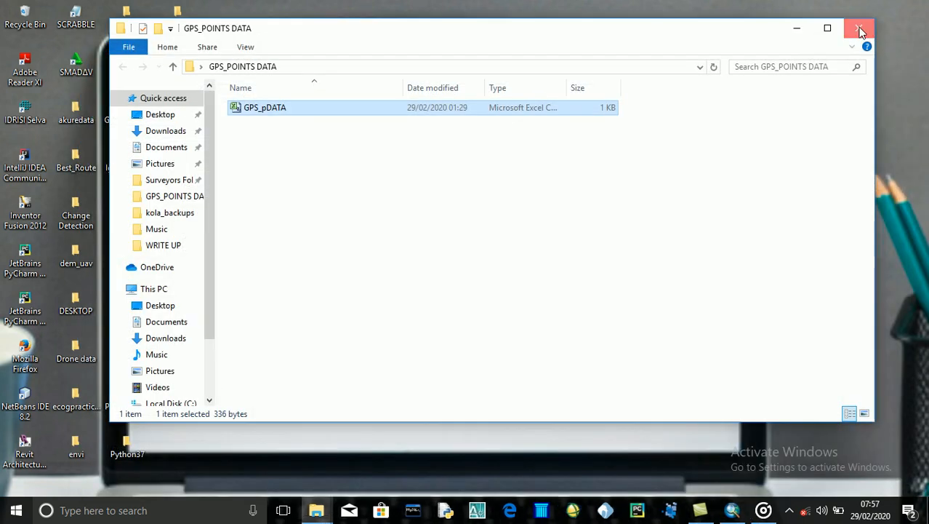
pyautogui.click(861, 32)
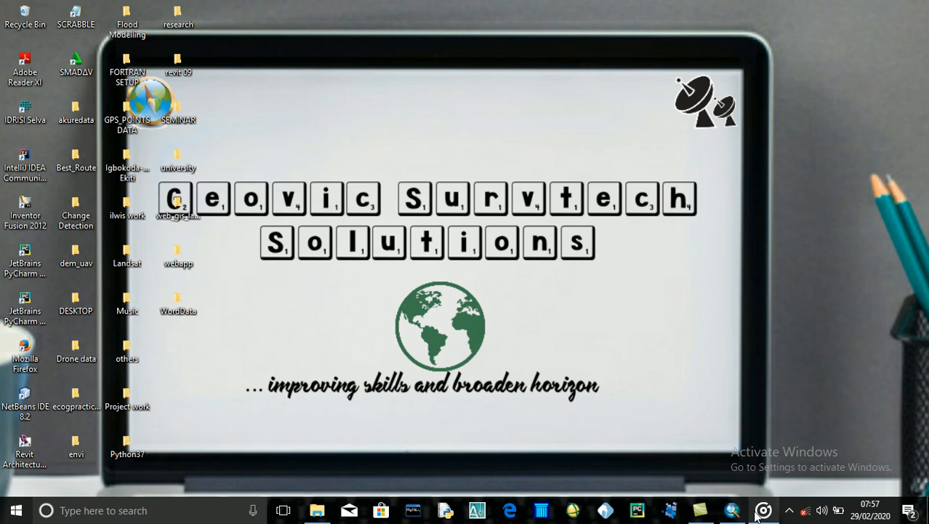
pyautogui.click(732, 511)
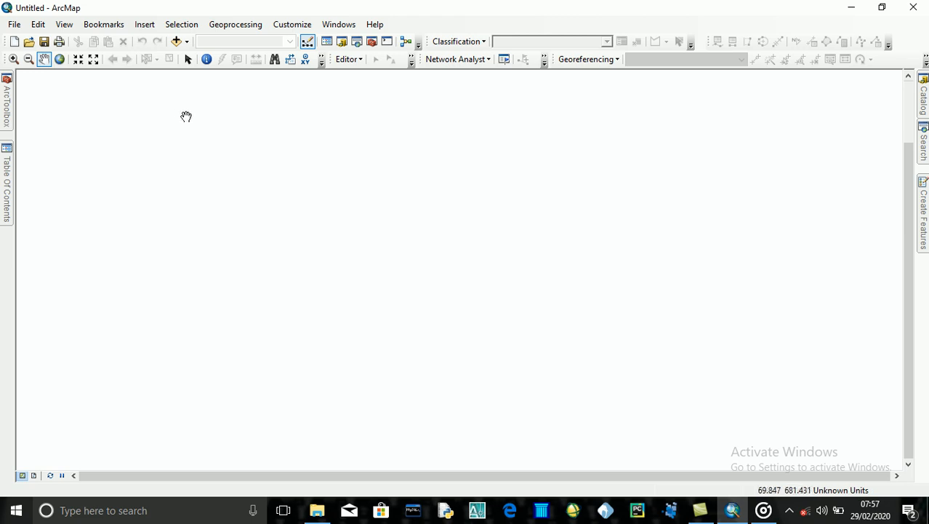
# Step: Start adding data to the Layers data frame and connect to the GPS_POINTS DATA folder on the Desktop
pyautogui.moveTo(9, 186)
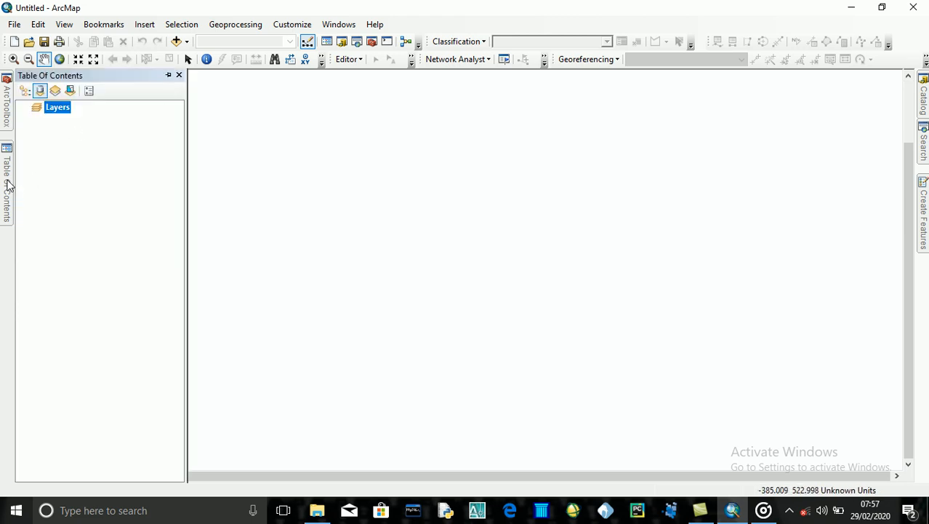
pyautogui.click(52, 109)
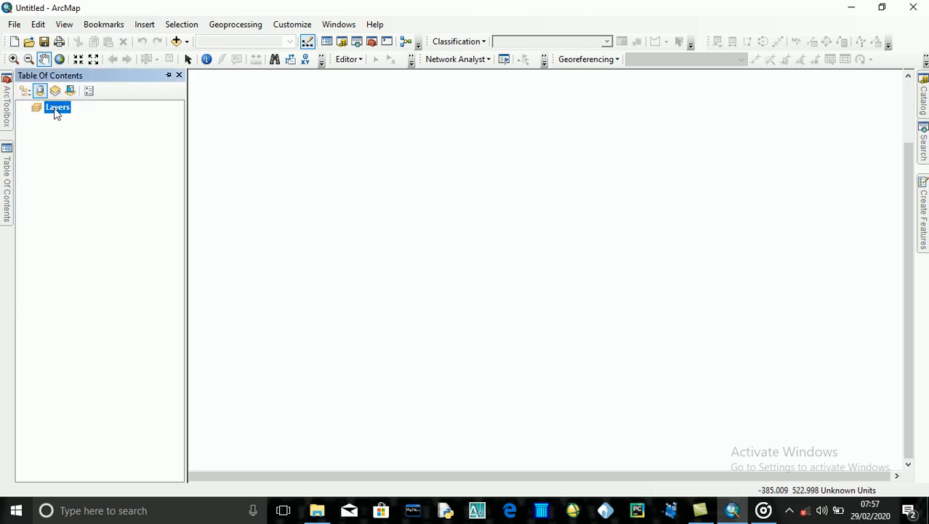
pyautogui.rightClick(55, 109)
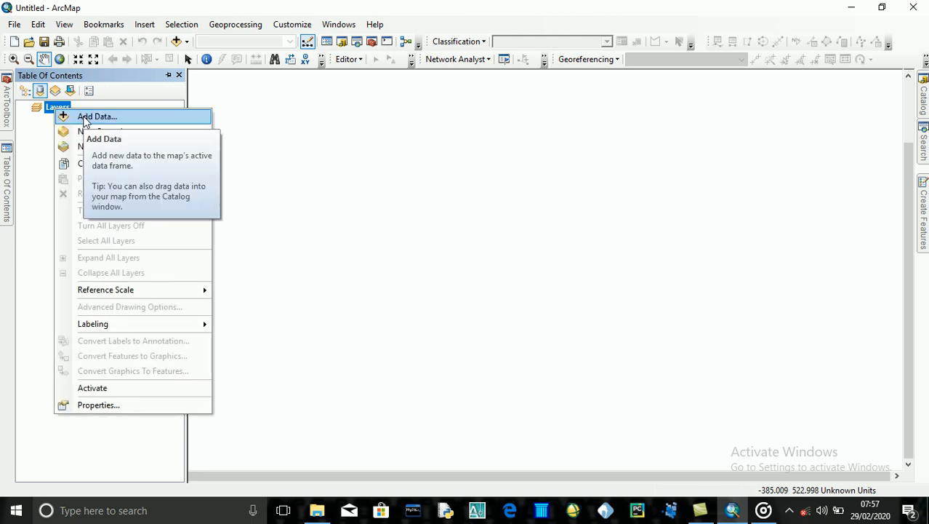
pyautogui.click(83, 117)
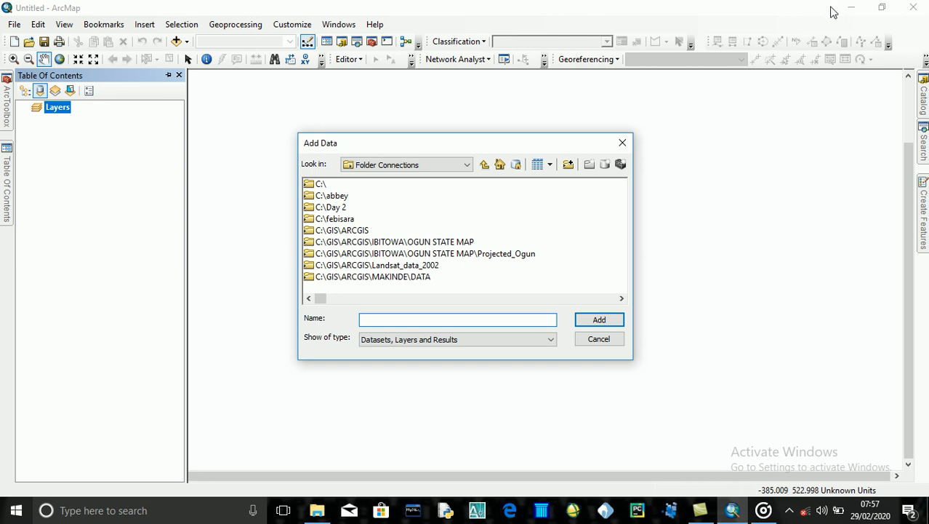
pyautogui.click(569, 165)
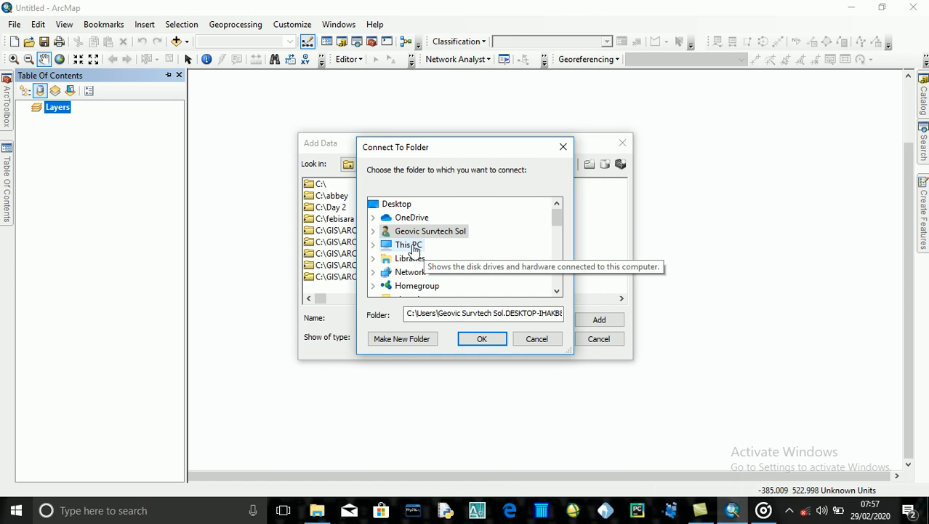
pyautogui.doubleClick(409, 247)
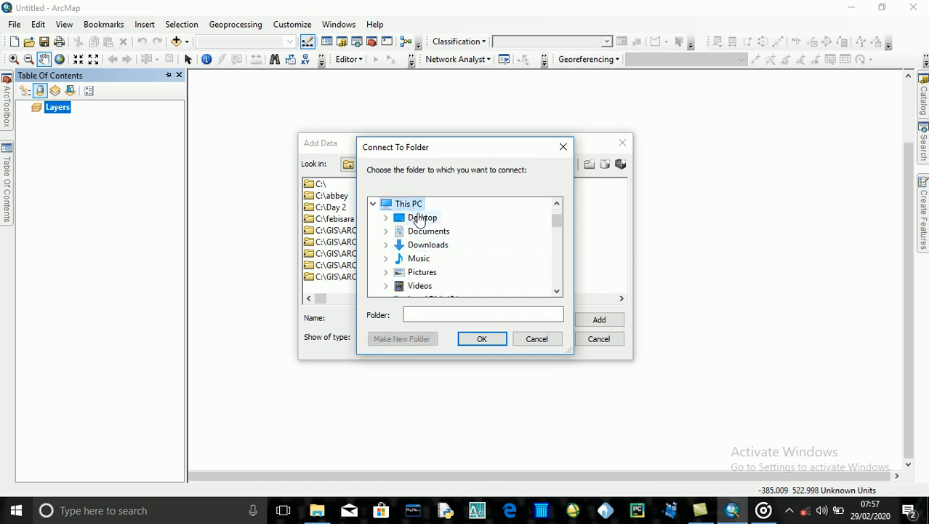
pyautogui.doubleClick(421, 218)
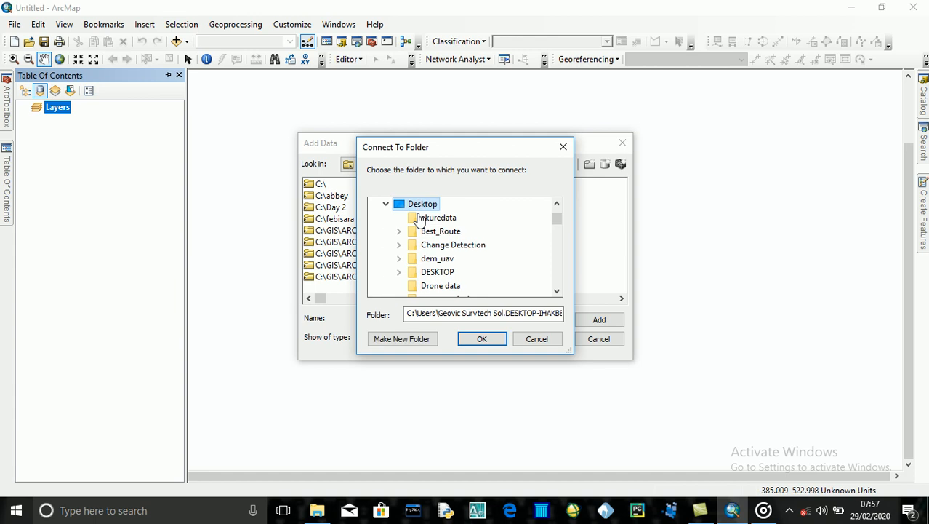
pyautogui.click(557, 290)
pyautogui.click(557, 290)
pyautogui.click(557, 290)
pyautogui.click(557, 290)
pyautogui.click(557, 290)
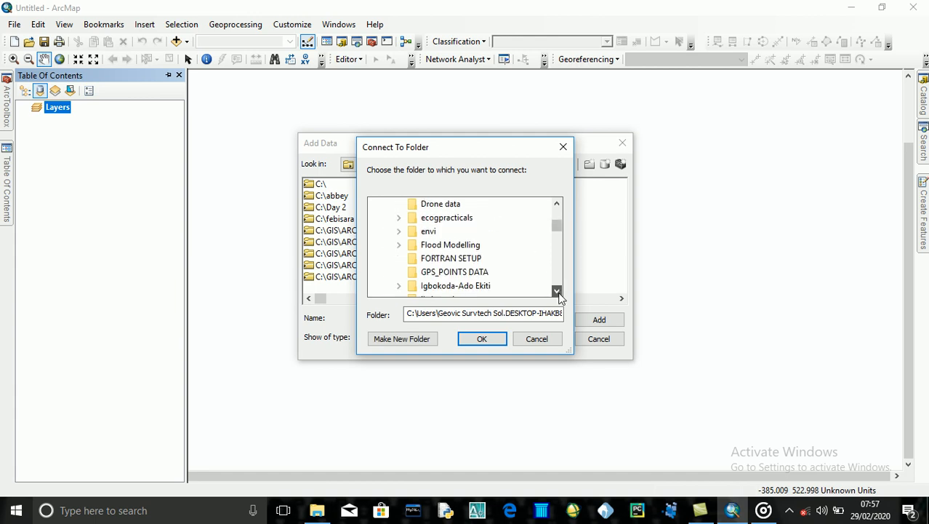
pyautogui.click(466, 277)
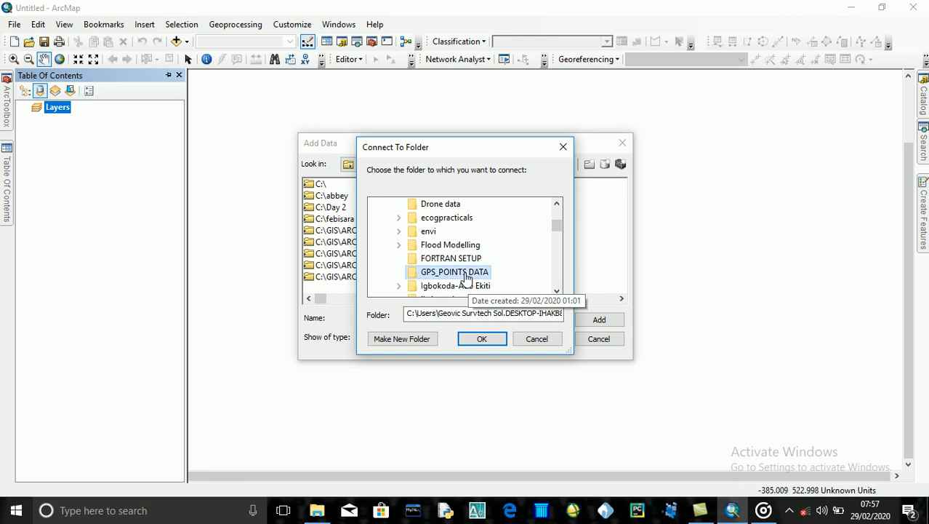
pyautogui.click(480, 342)
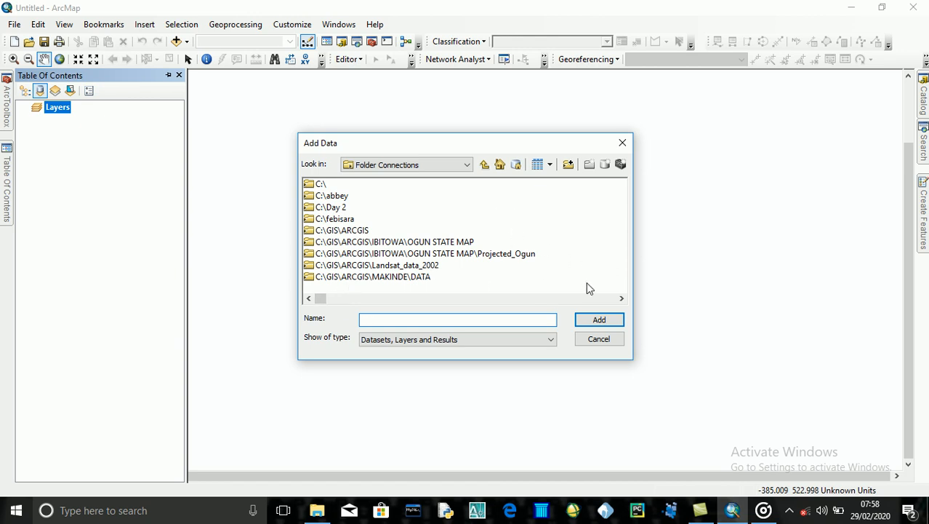
# Step: Add GPS_pDATA.csv from the connected GPS_POINTS DATA folder to the map
pyautogui.click(465, 165)
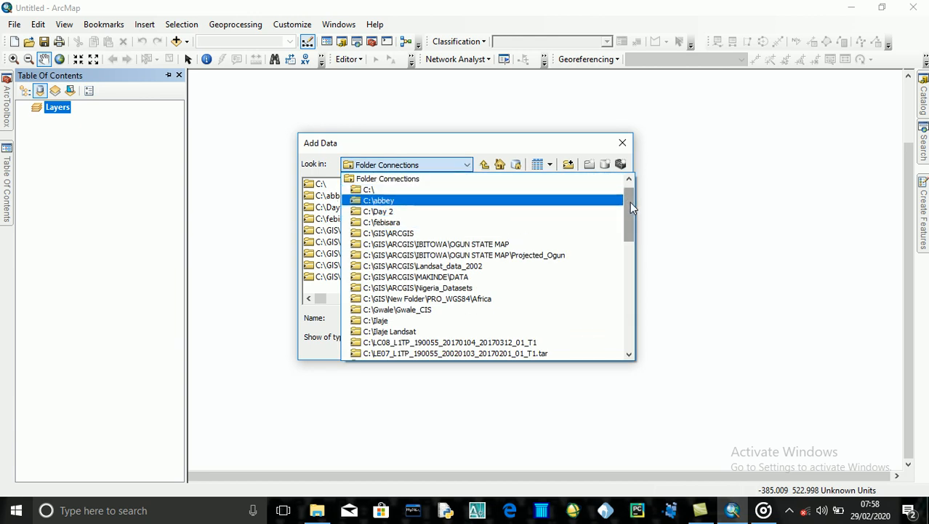
pyautogui.moveTo(630, 202); pyautogui.dragTo(617, 305)
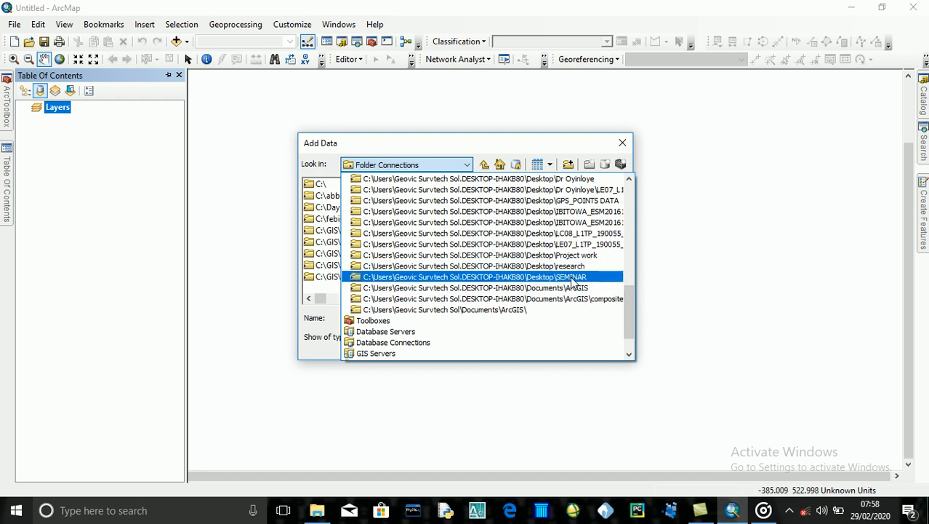
pyautogui.click(584, 206)
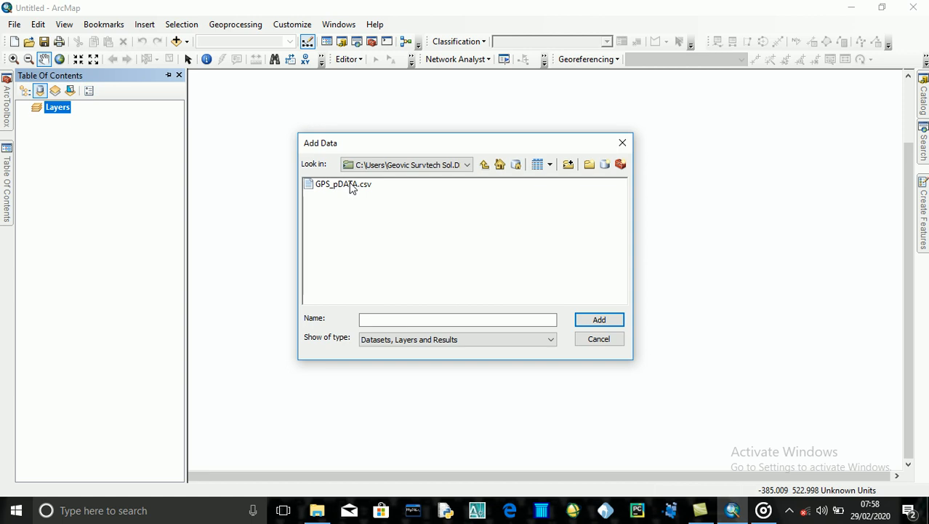
pyautogui.click(351, 187)
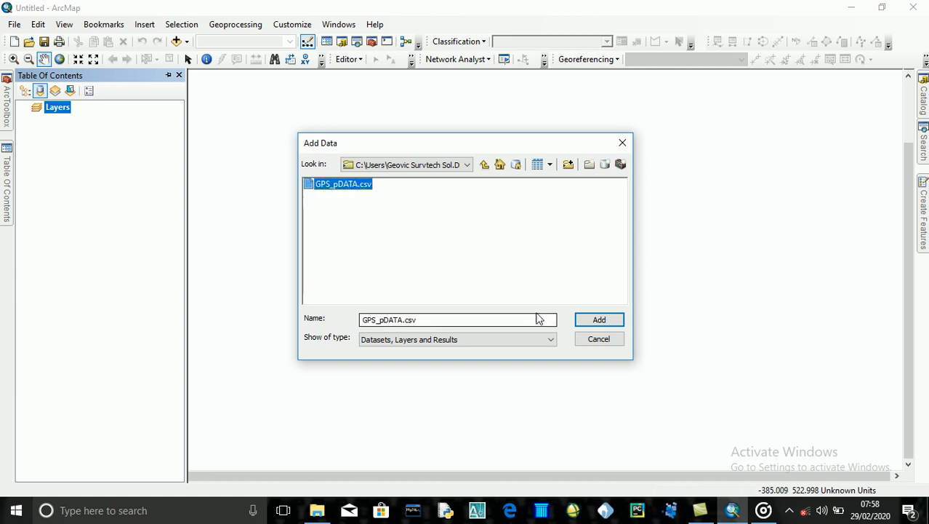
pyautogui.click(598, 320)
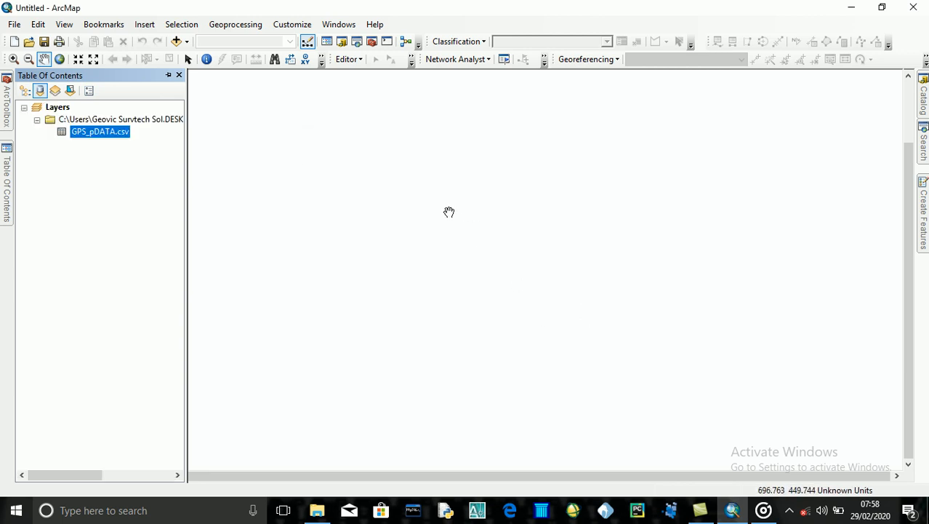
# Step: Set up an XY data display for the GPS_pDATA.csv table with Northing as the Y field
pyautogui.rightClick(82, 130)
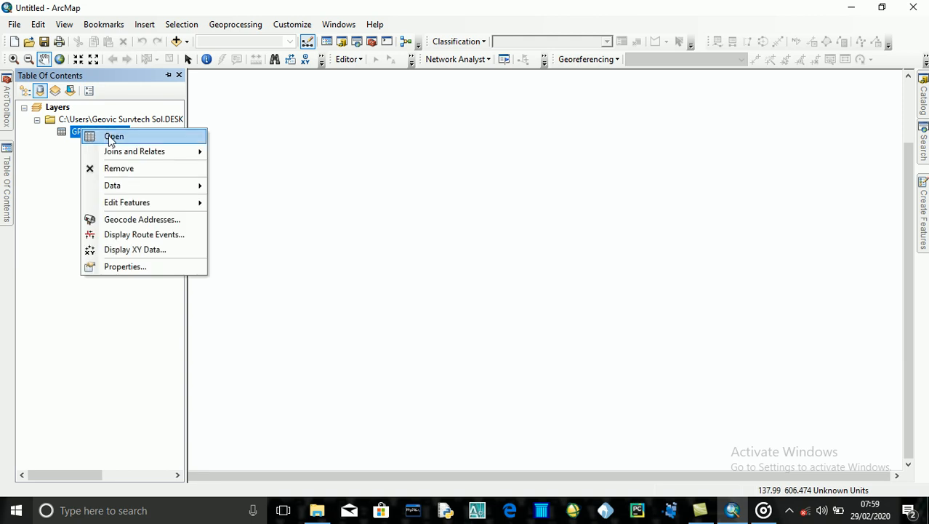
pyautogui.click(140, 249)
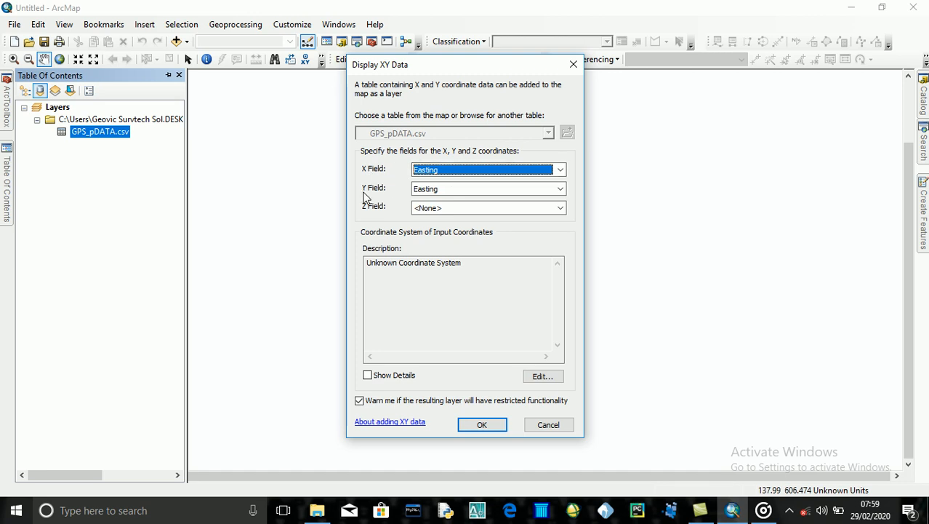
pyautogui.click(559, 189)
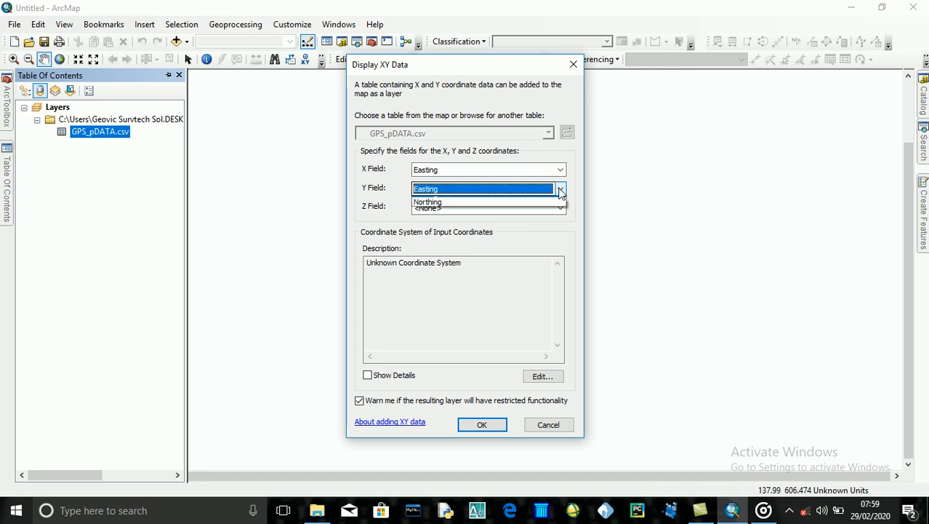
pyautogui.click(519, 210)
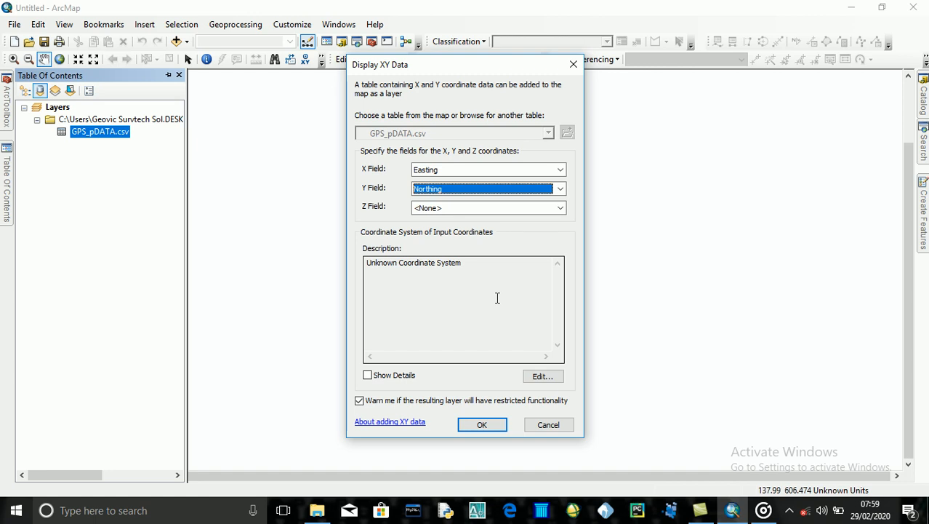
# Step: Assign WGS 1984 UTM Zone 31N as the input coordinate system and create the XY point layer
pyautogui.click(542, 377)
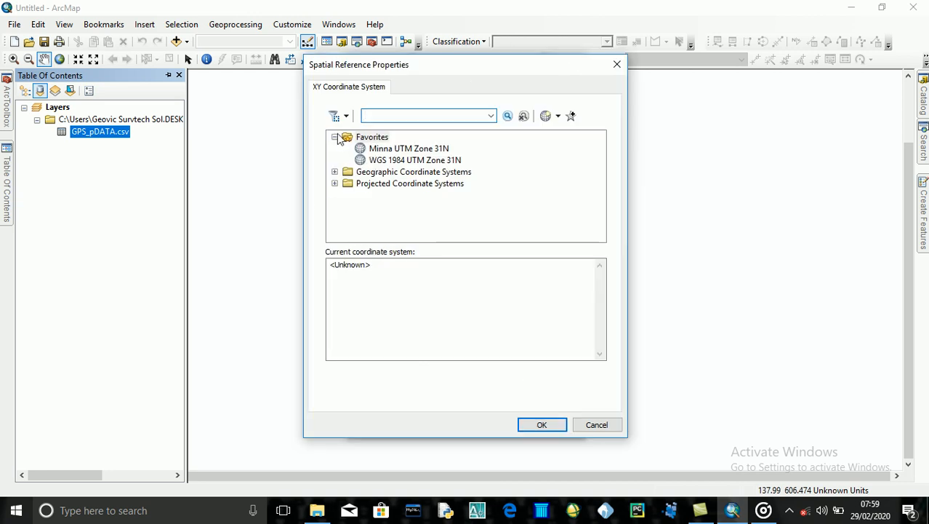
pyautogui.click(392, 160)
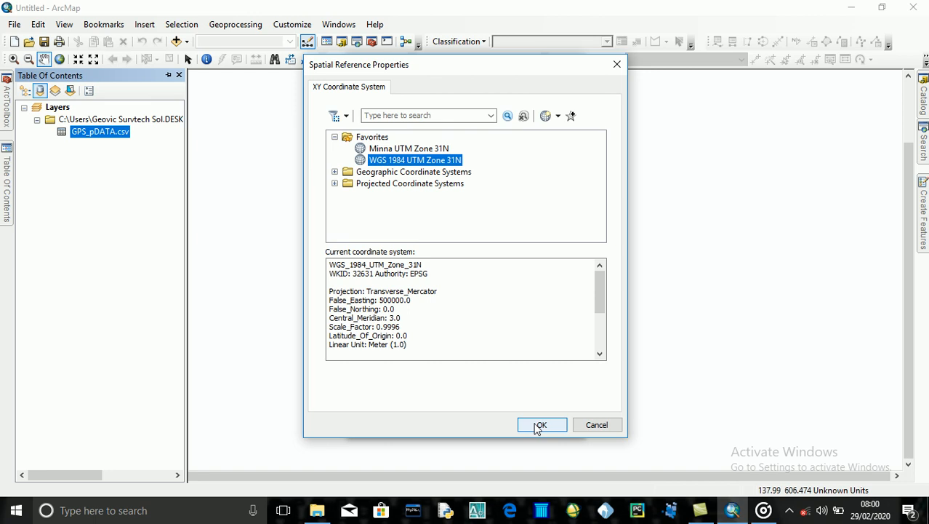
pyautogui.click(540, 426)
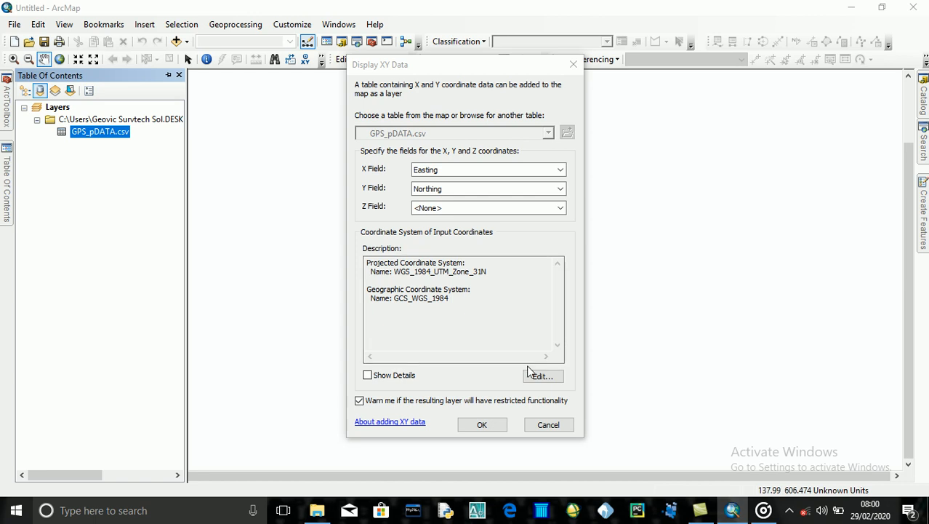
pyautogui.click(484, 422)
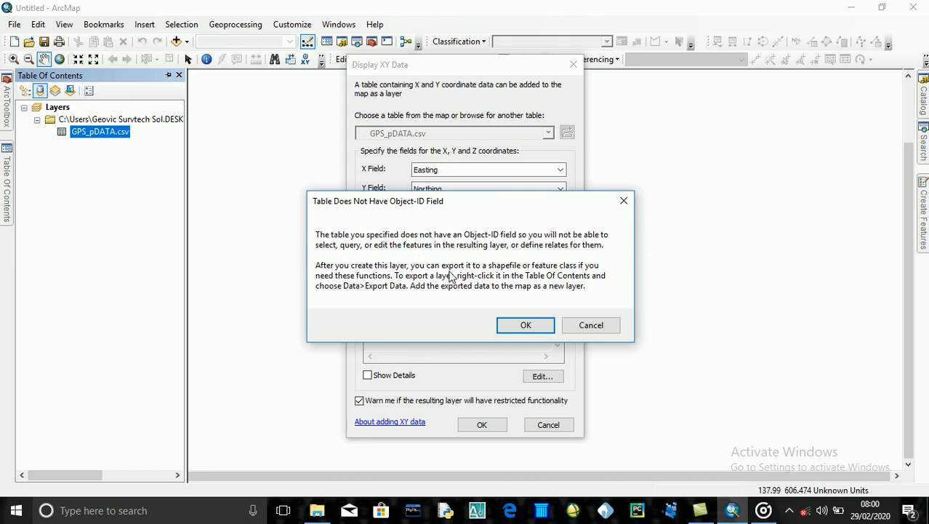
pyautogui.click(526, 326)
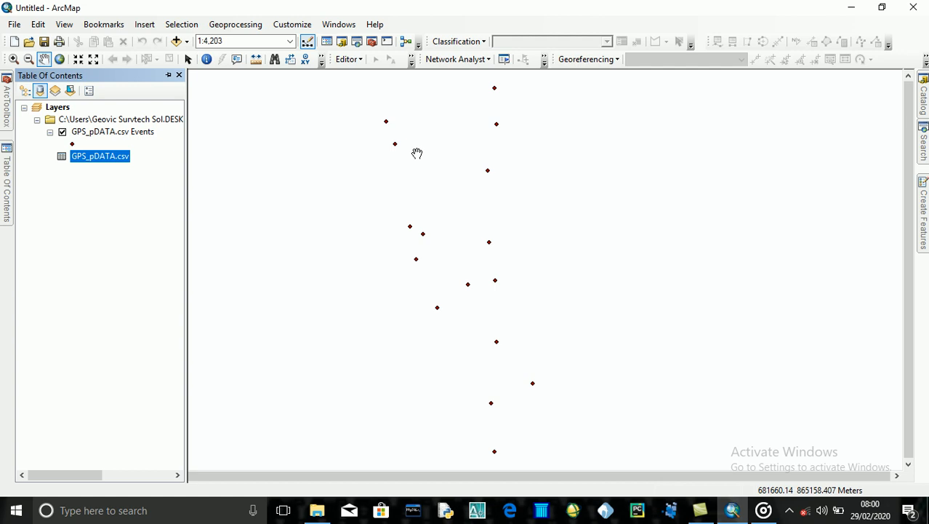
# Step: Start exporting all features of the GPS_pDATA.csv Events layer and choose the Desktop's GPS_POINTS DATA folder as the output location
pyautogui.click(138, 132)
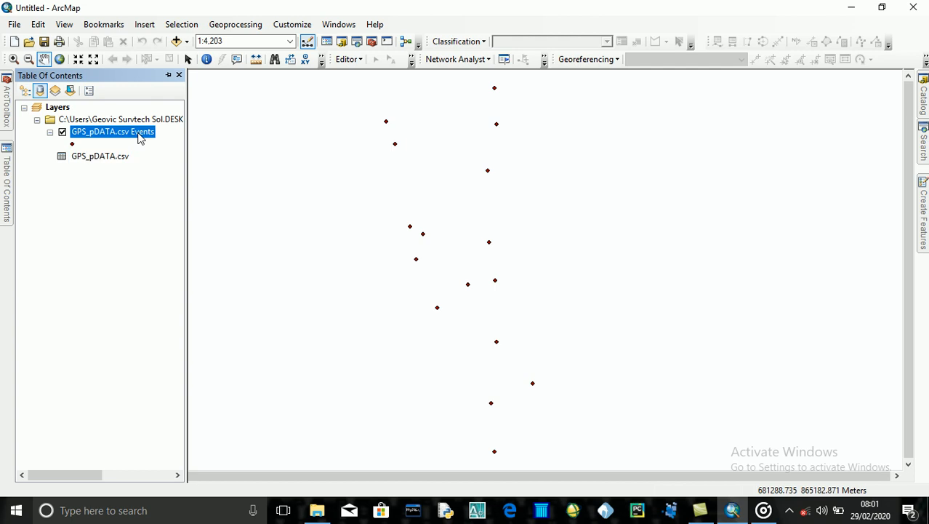
pyautogui.rightClick(141, 138)
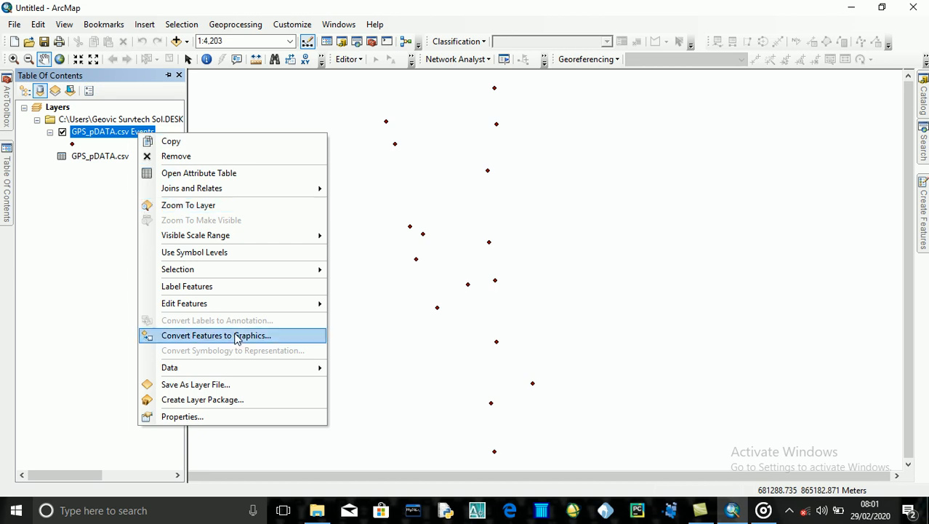
pyautogui.moveTo(239, 367)
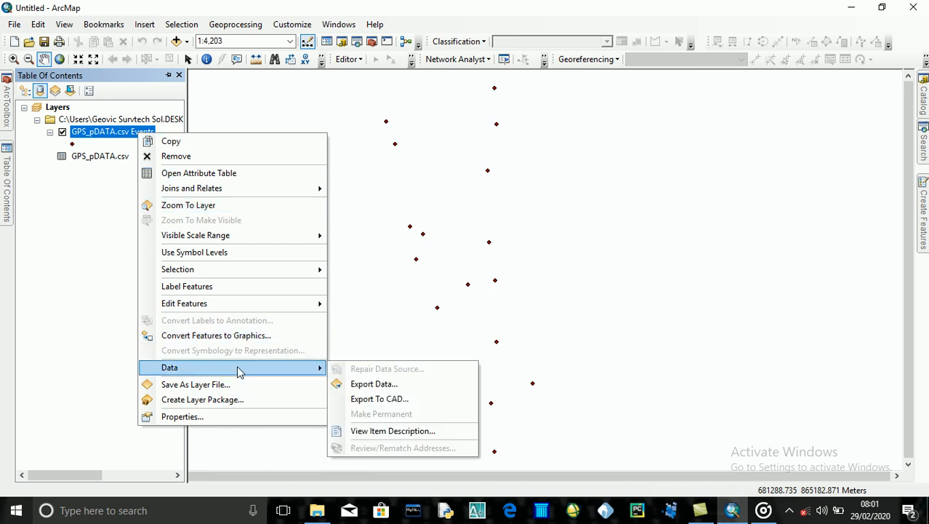
pyautogui.click(356, 382)
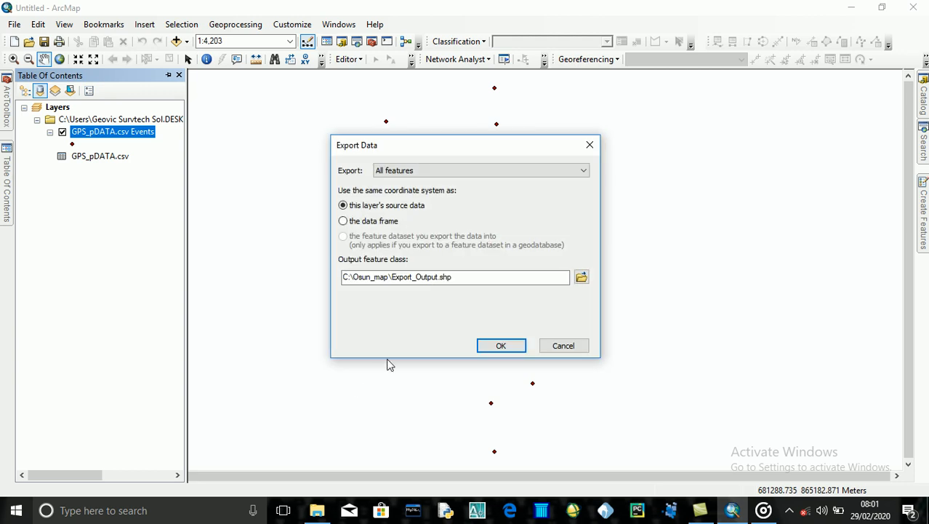
pyautogui.click(582, 281)
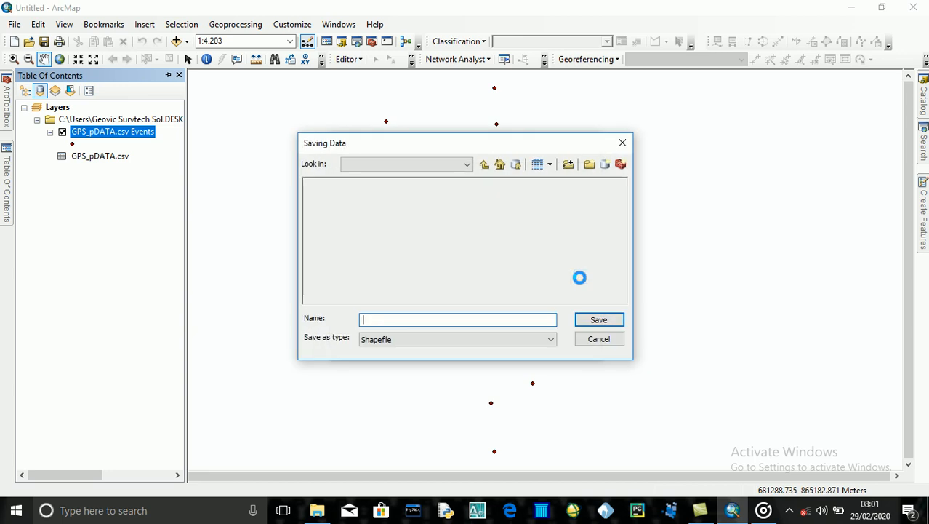
pyautogui.click(484, 165)
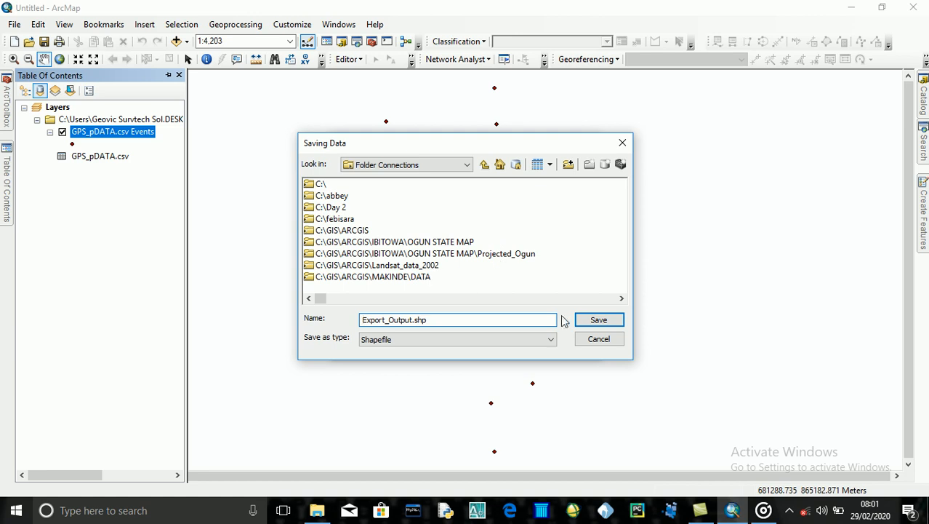
pyautogui.click(622, 299)
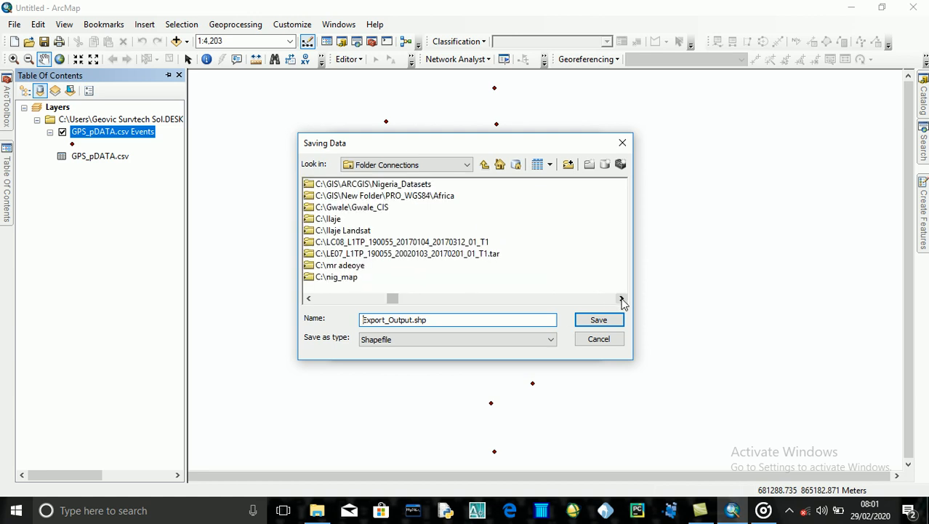
pyautogui.click(622, 298)
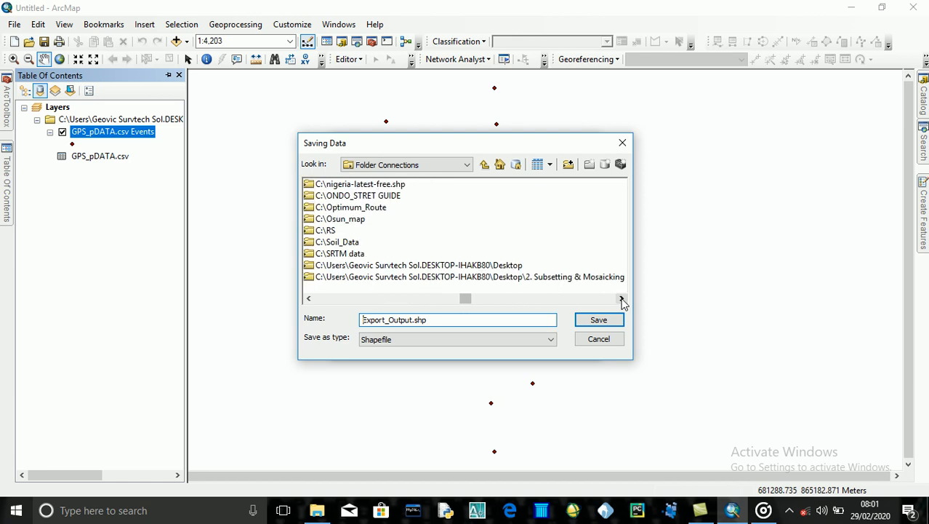
pyautogui.click(622, 299)
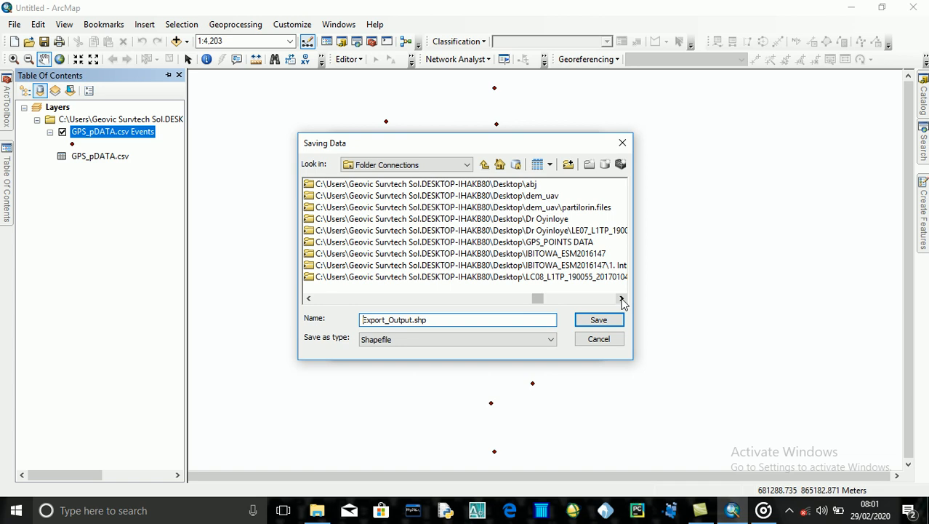
pyautogui.click(557, 245)
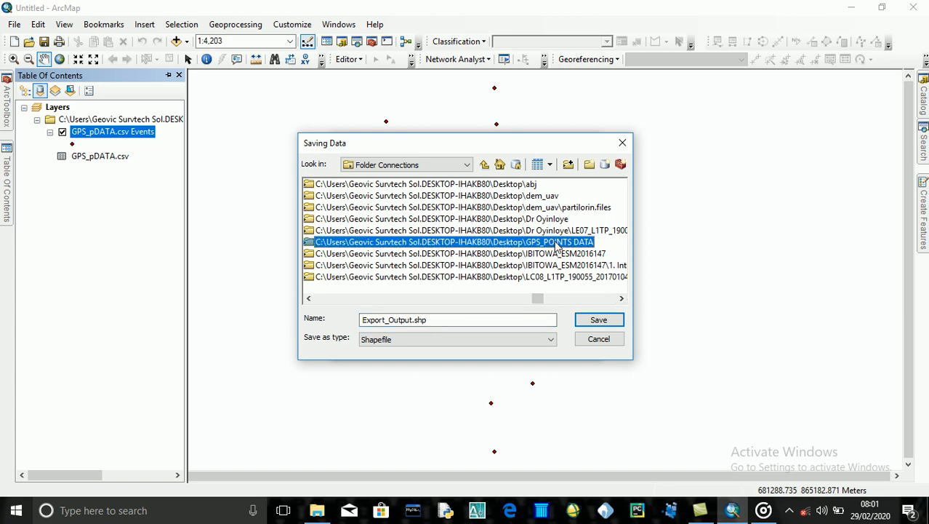
pyautogui.click(556, 244)
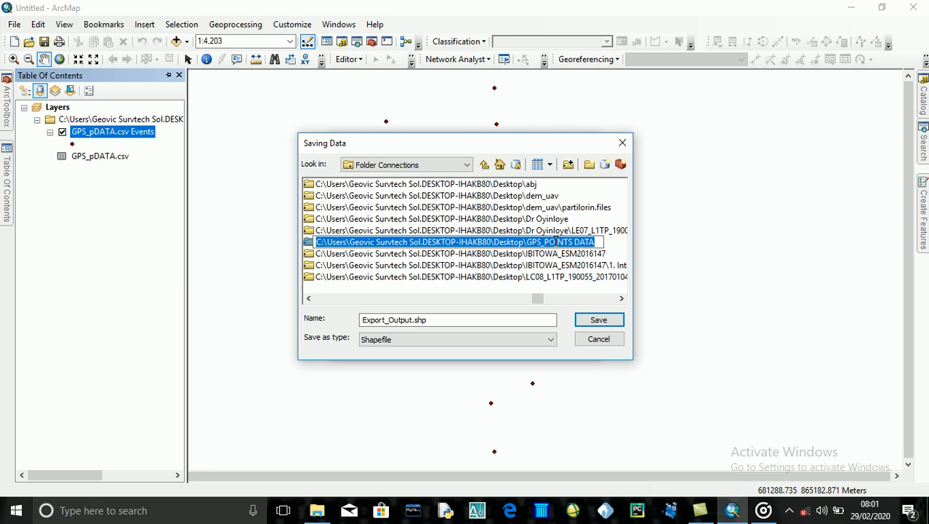
pyautogui.click(610, 247)
pyautogui.doubleClick(586, 243)
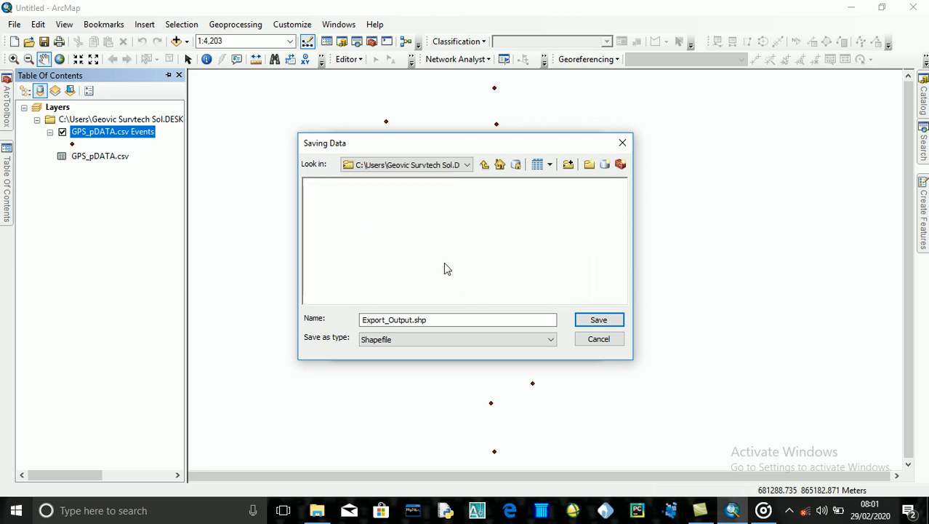
# Step: Export the points as a shapefile named GPS_DATA.shp and add the exported data to the map as a layer
pyautogui.click(413, 321)
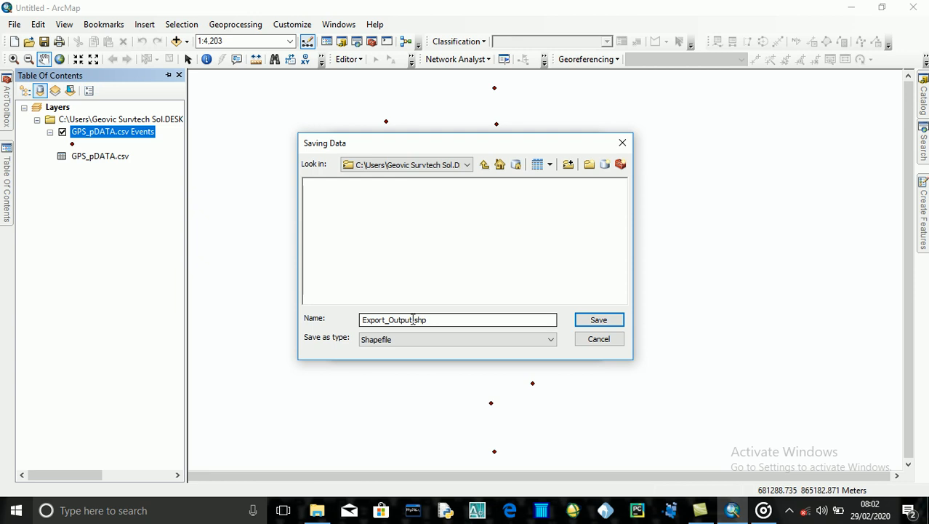
pyautogui.moveTo(413, 319); pyautogui.dragTo(346, 317)
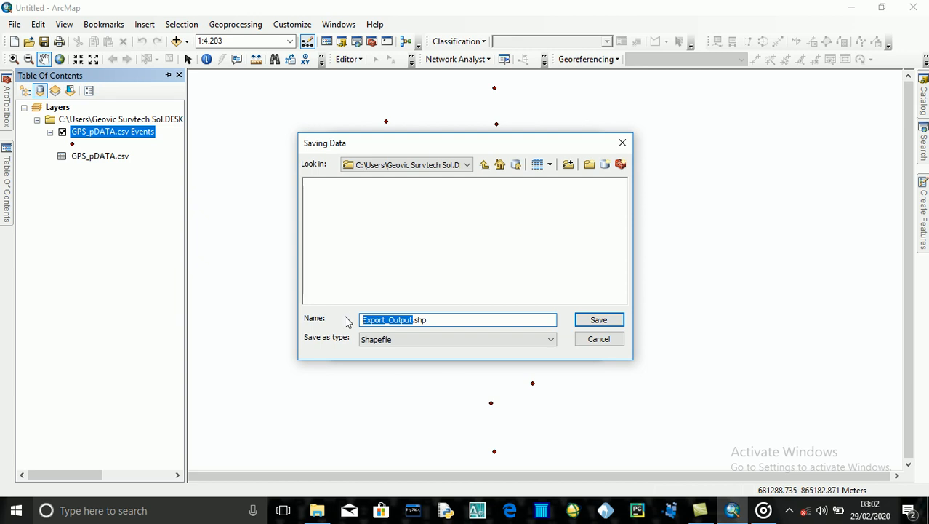
pyautogui.write('G')
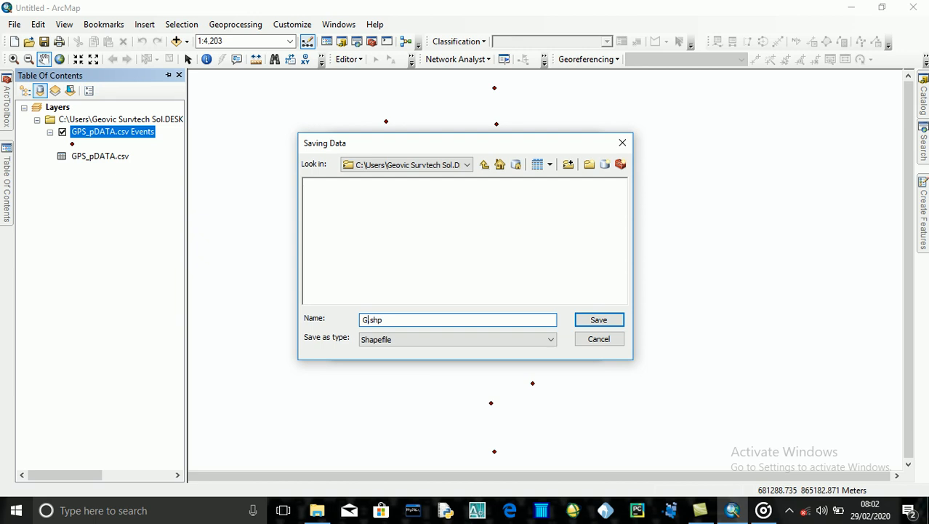
pyautogui.write('PS')
pyautogui.write('_DAT')
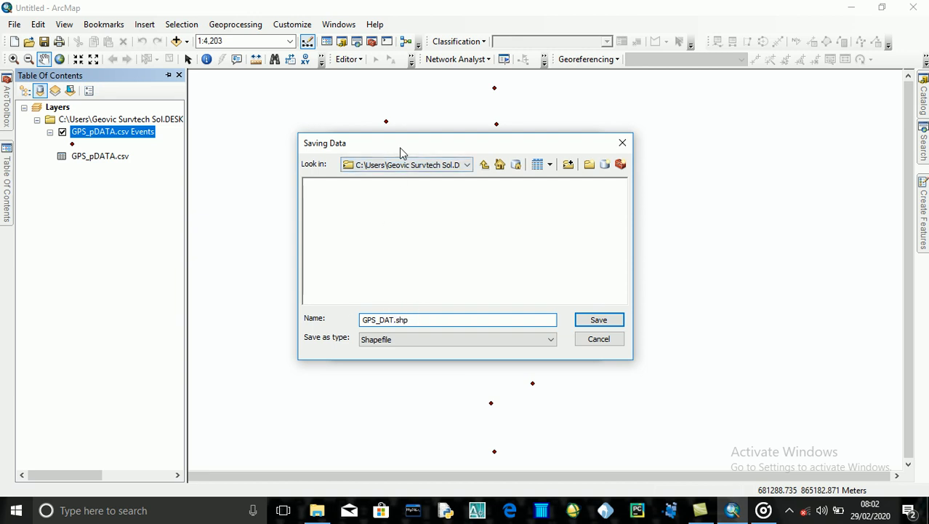
pyautogui.moveTo(401, 149); pyautogui.dragTo(365, 99)
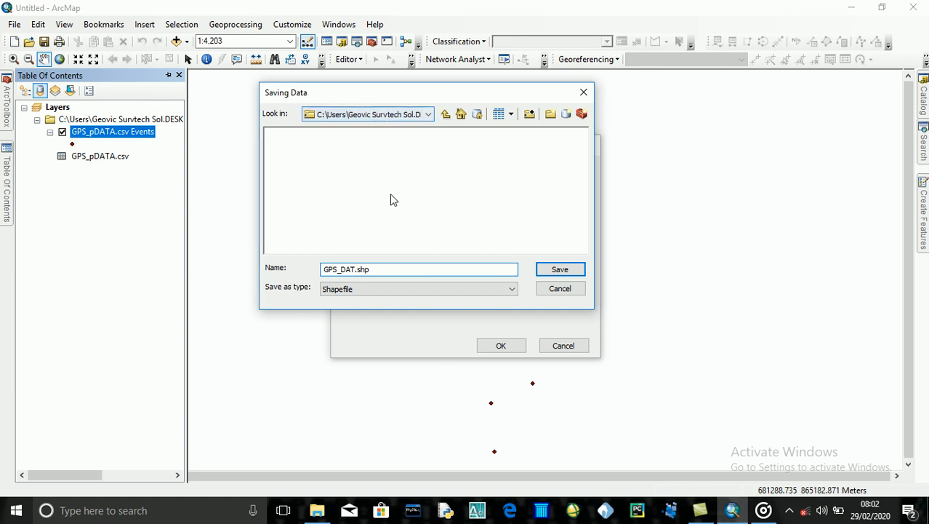
pyautogui.write('A')
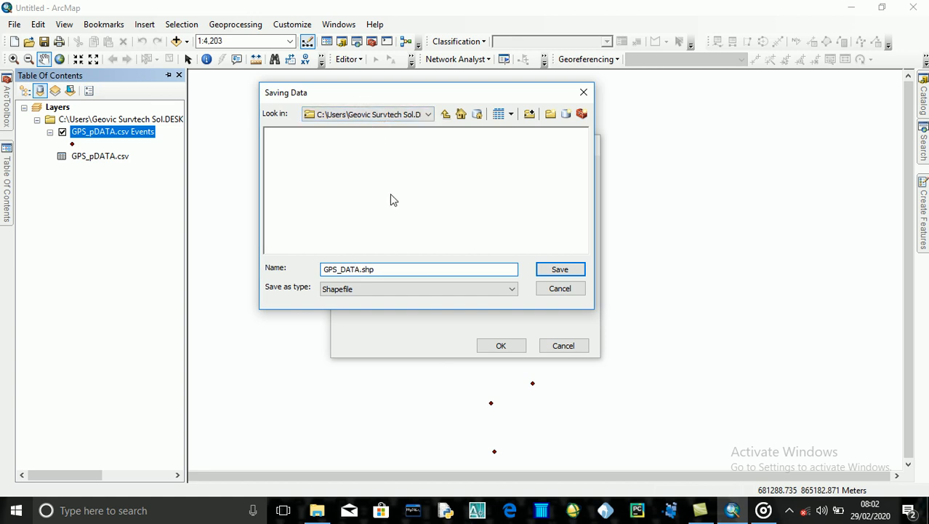
pyautogui.click(560, 272)
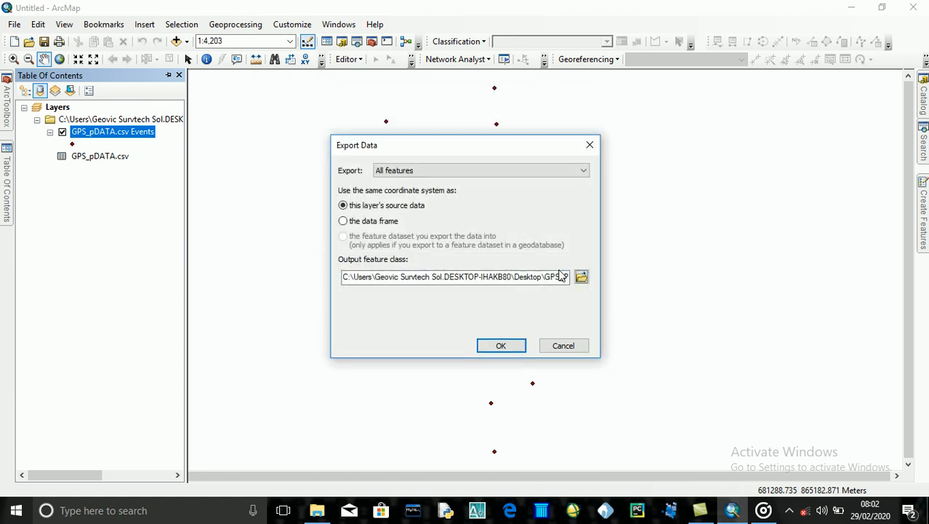
pyautogui.click(502, 346)
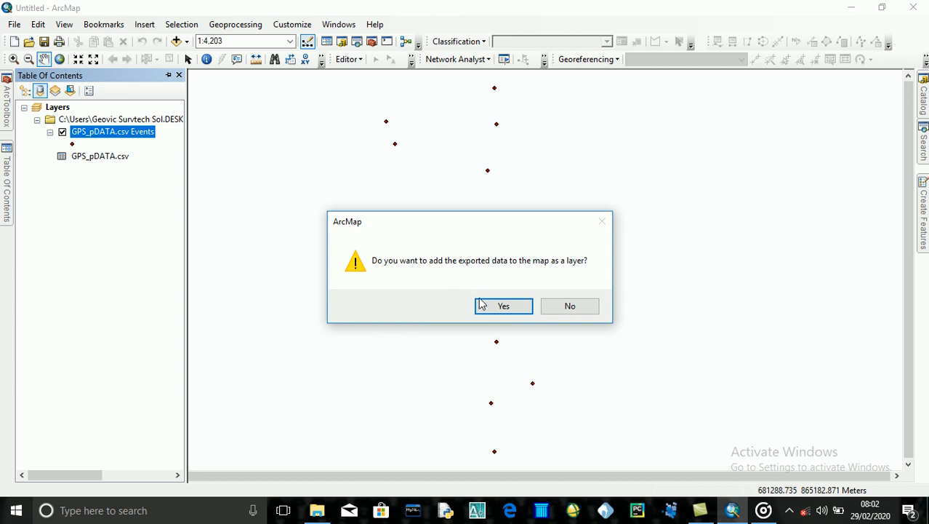
pyautogui.click(502, 306)
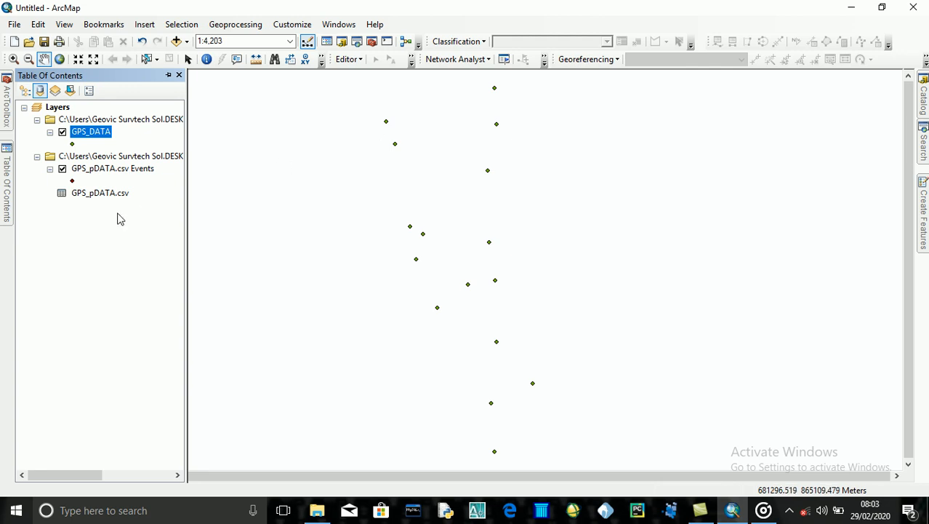
# Step: Remove the source folder group holding the GPS_pDATA.csv Events layer and its CSV table from the data frame
pyautogui.click(120, 159)
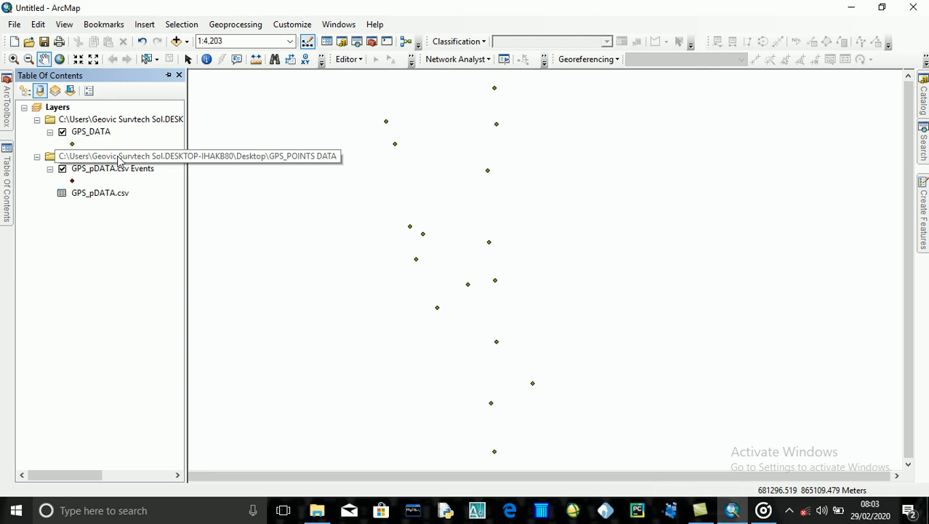
pyautogui.rightClick(120, 158)
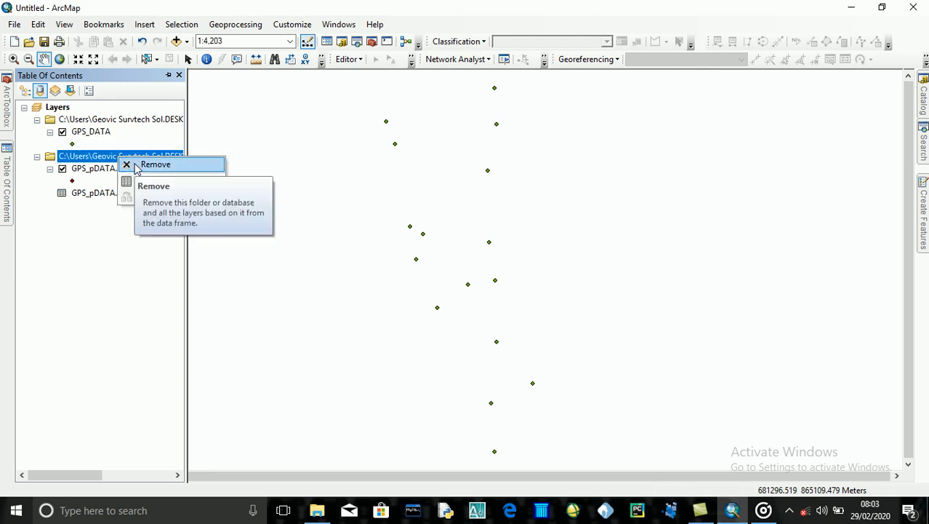
pyautogui.click(137, 166)
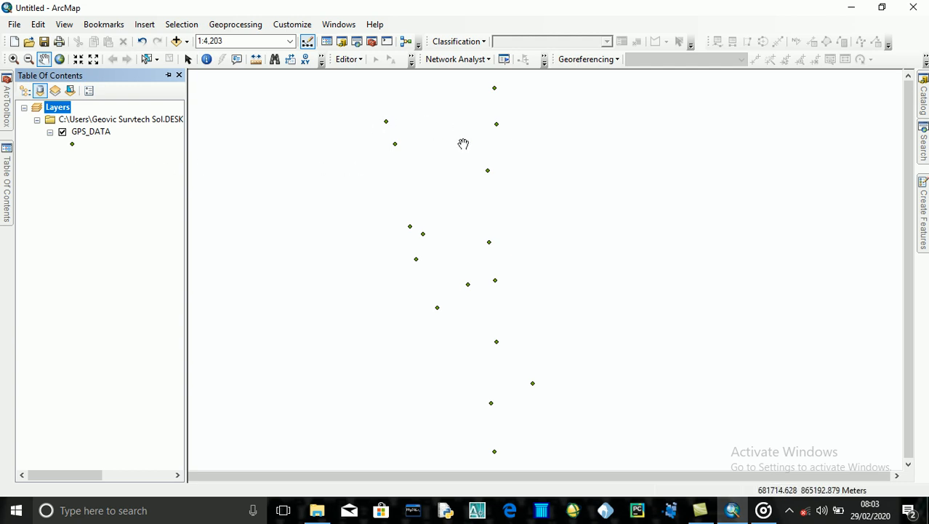
pyautogui.moveTo(390, 134); pyautogui.dragTo(404, 148)
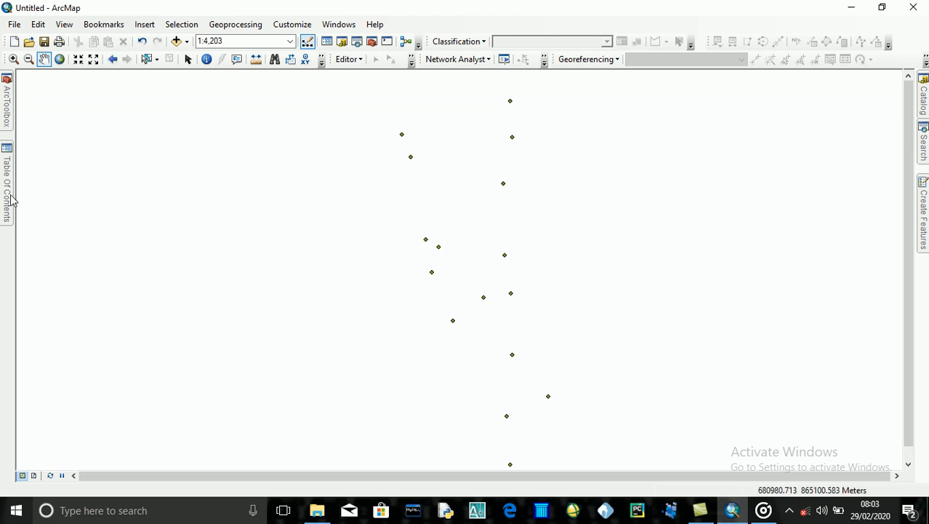
# Step: Examine the point IDs and Easting and Northing coordinates in the GPS_DATA layer's attribute table, and close the table
pyautogui.moveTo(8, 199)
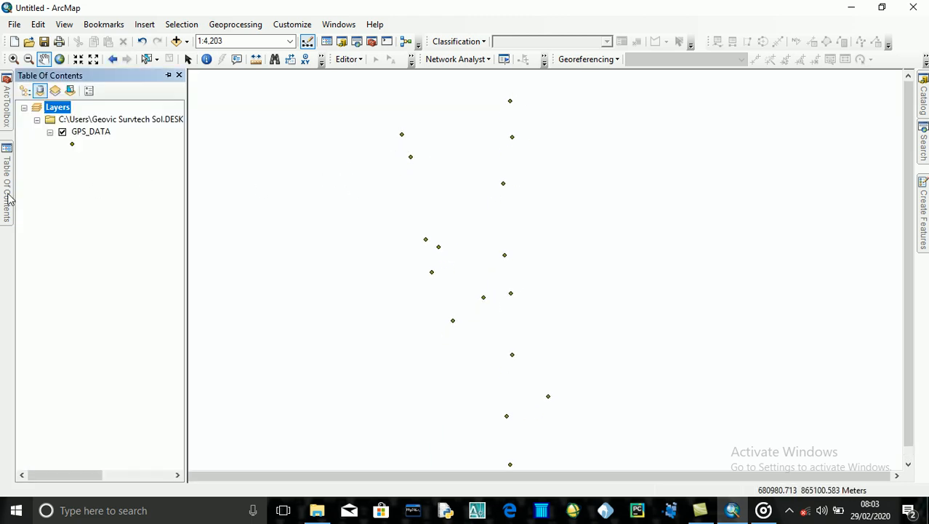
pyautogui.click(96, 137)
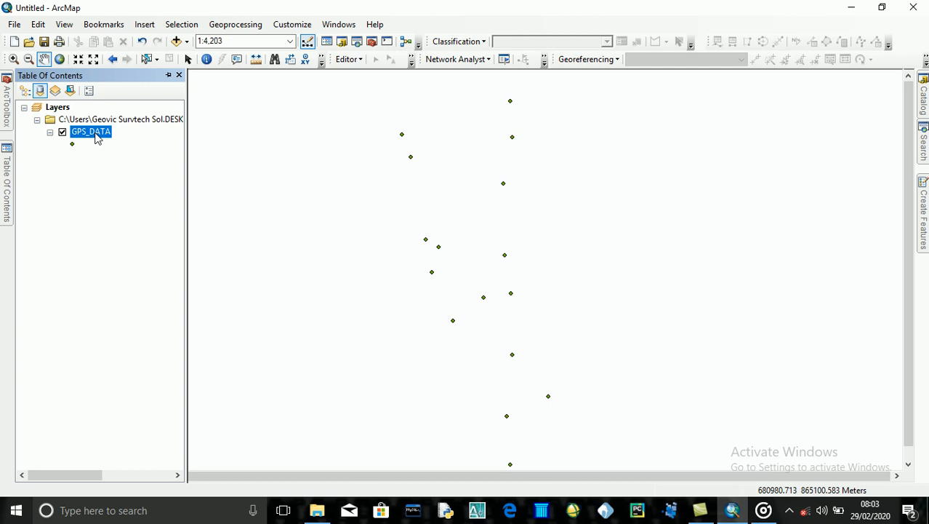
pyautogui.rightClick(98, 138)
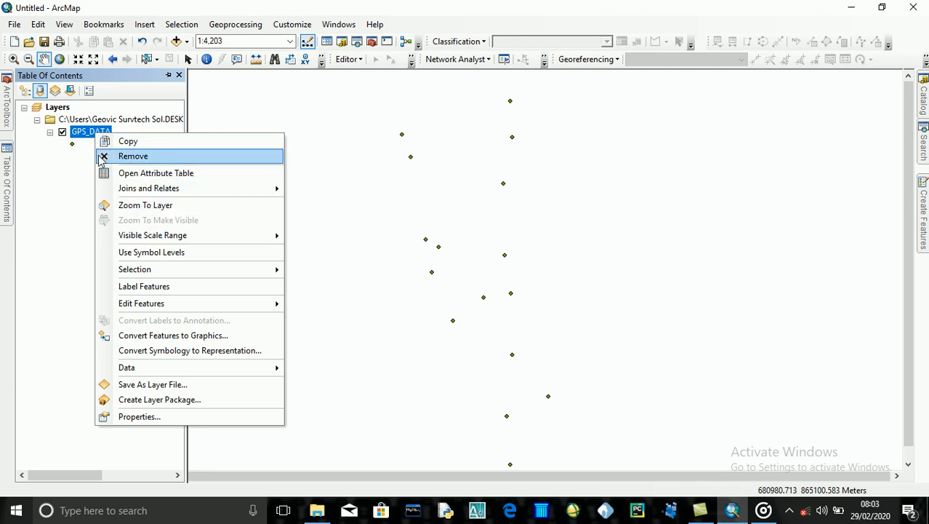
pyautogui.click(135, 175)
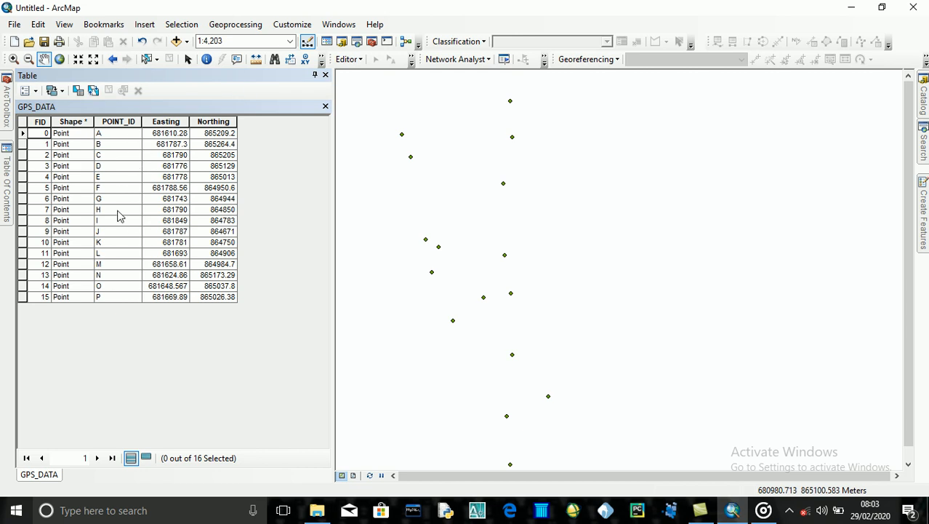
pyautogui.click(326, 76)
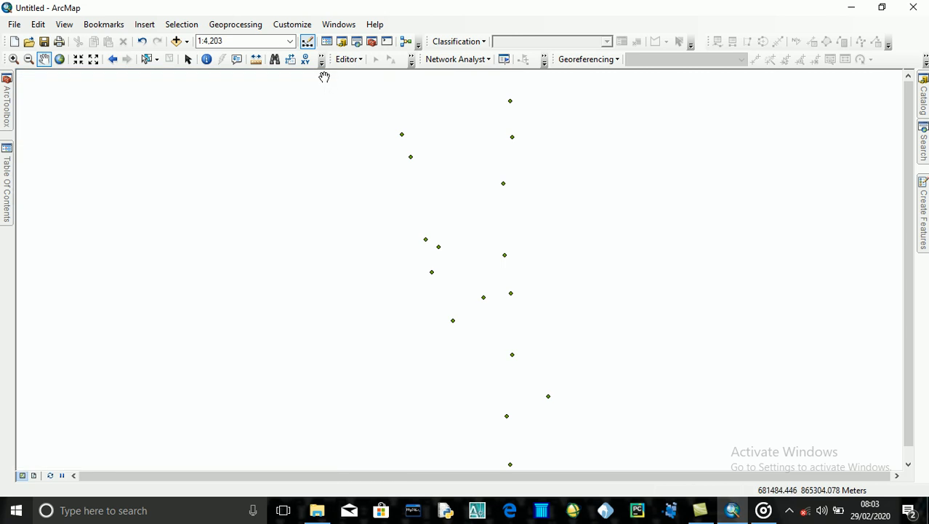
# Step: Check the GPS_DATA layer's label settings, keeping POINT_ID as the label field, and turn on feature labels for the layer
pyautogui.click(7, 192)
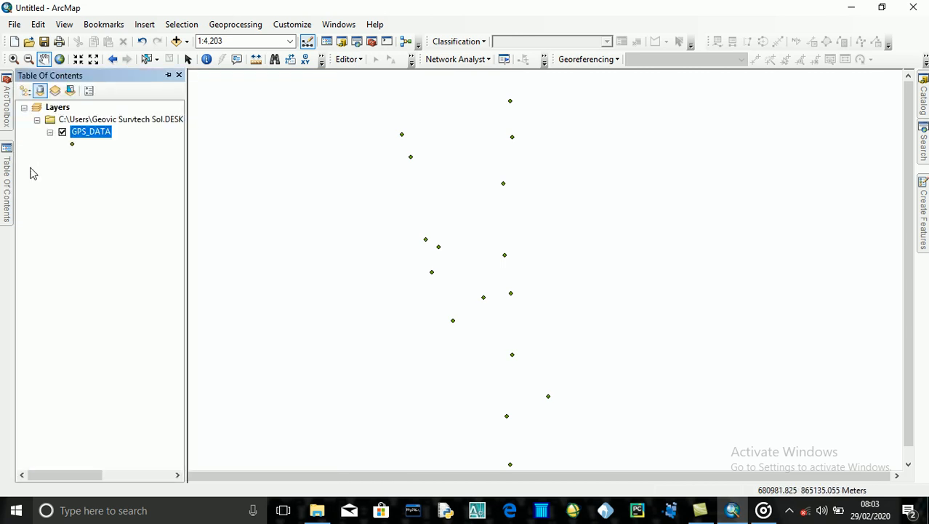
pyautogui.rightClick(86, 133)
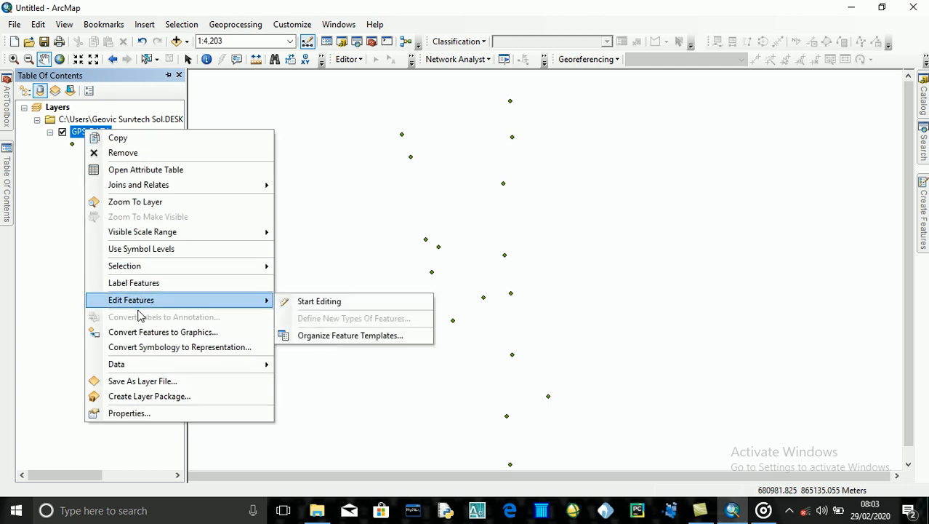
pyautogui.click(147, 412)
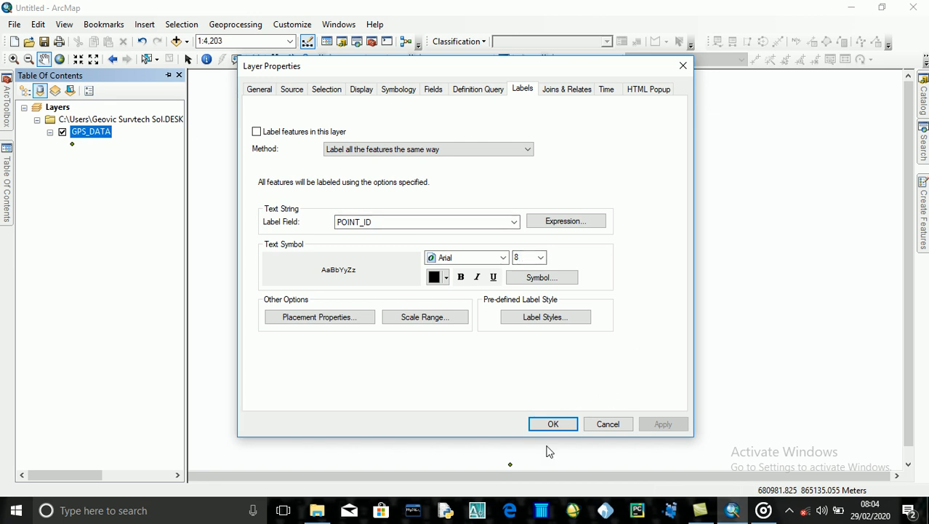
pyautogui.click(504, 259)
pyautogui.click(503, 259)
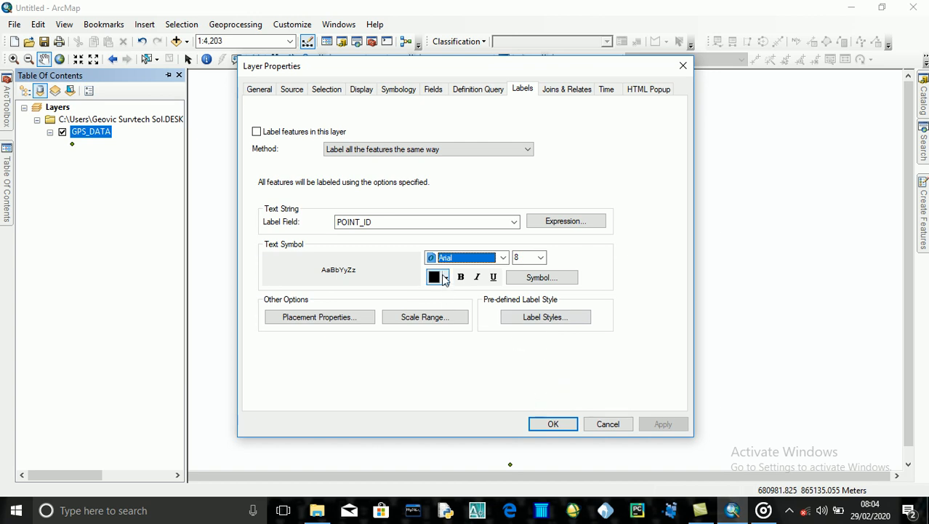
pyautogui.click(551, 427)
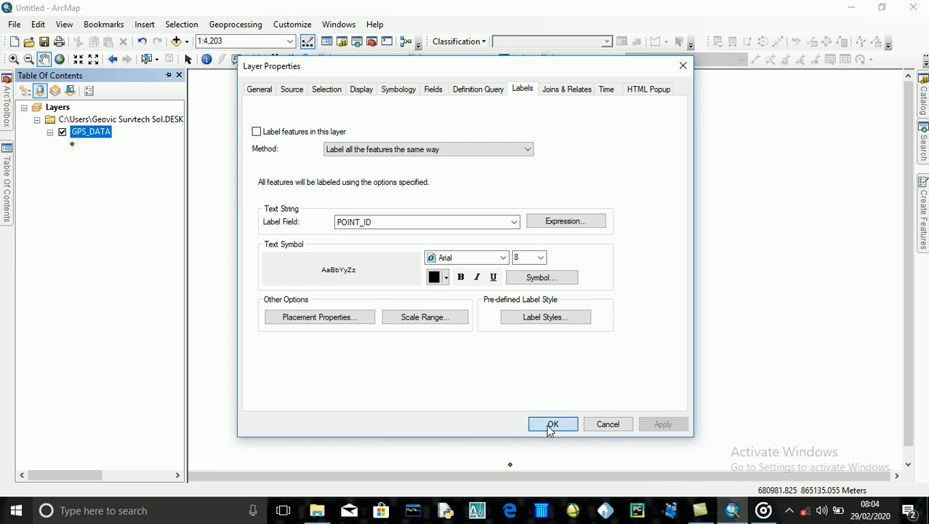
pyautogui.rightClick(107, 131)
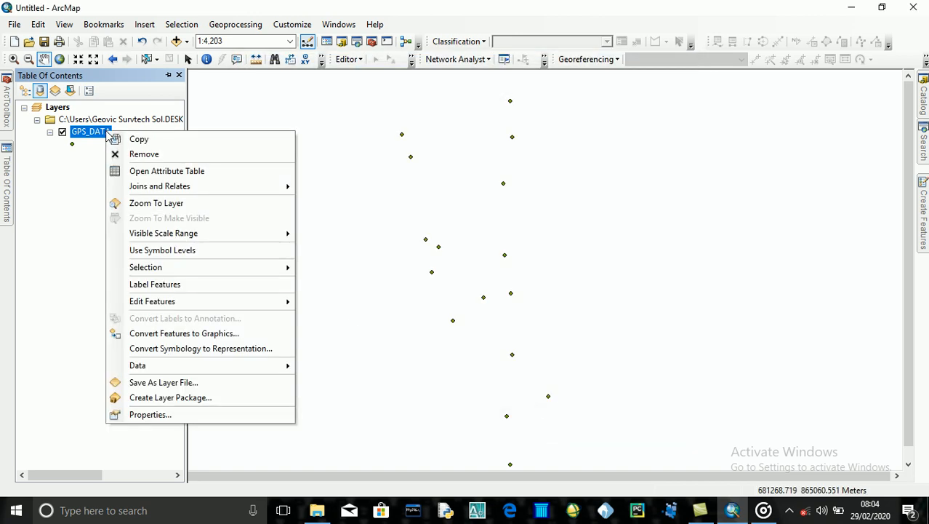
pyautogui.click(175, 286)
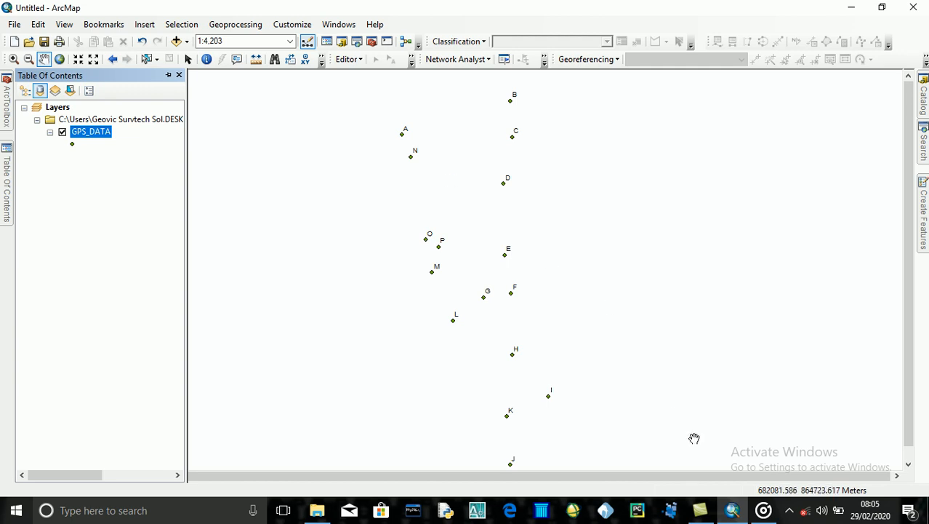
pyautogui.click(790, 509)
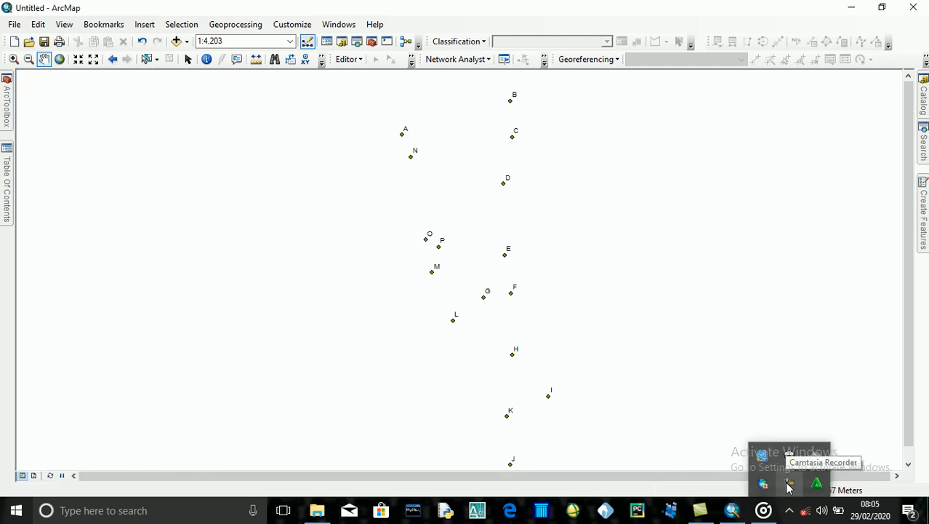
pyautogui.rightClick(790, 485)
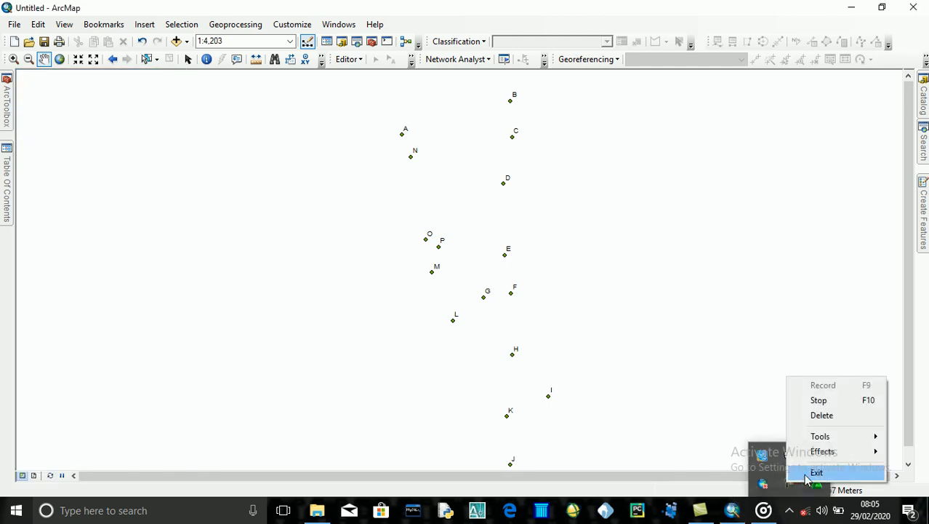